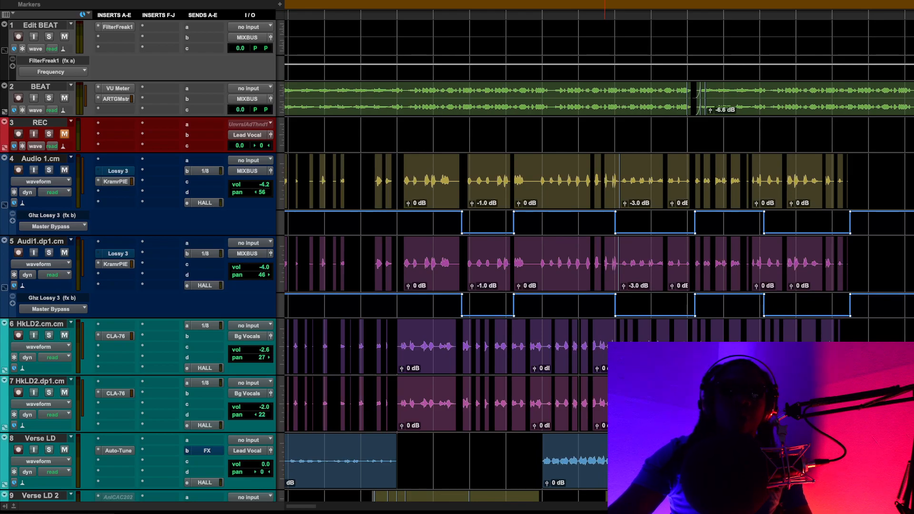
Step: Play the session through the hook vocals for a listen and stop playback
key("space")
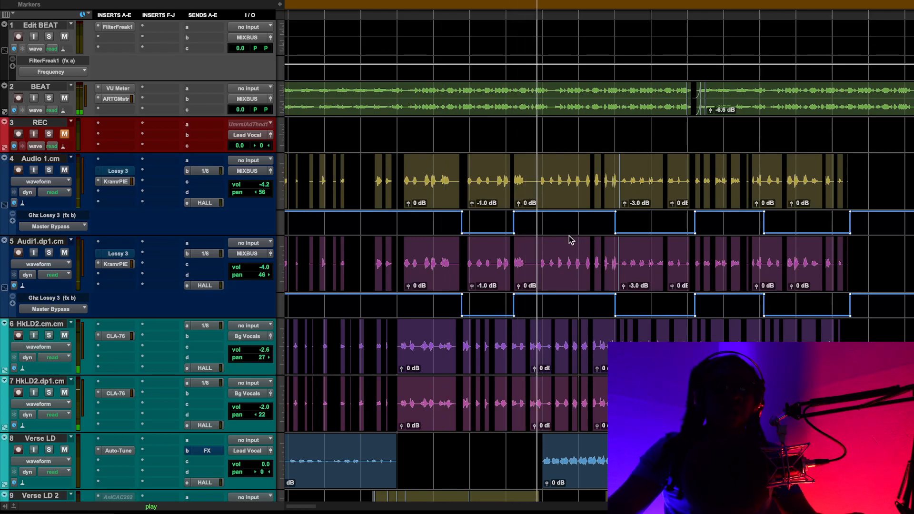
key("space")
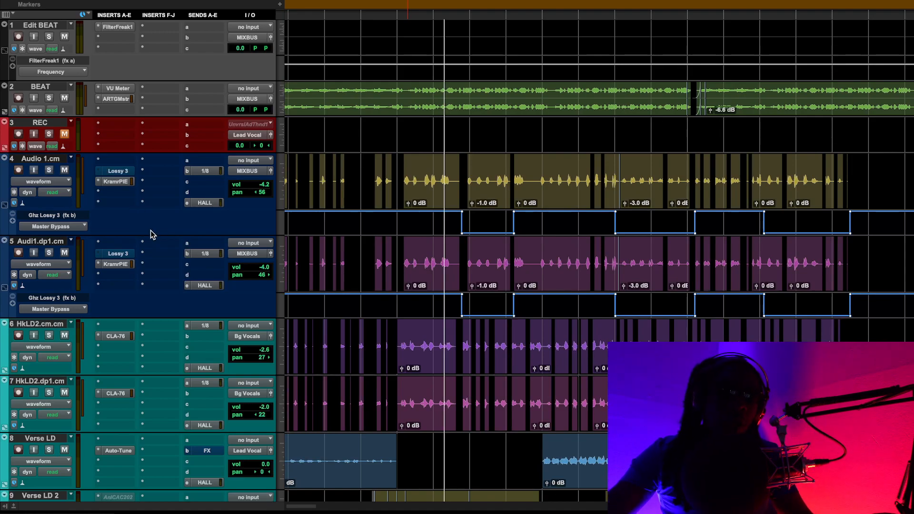
Step: Open the CLA-76 compressor on track 6, examine its attack and release controls, and listen to the hook
scroll(151, 234, "down", 2)
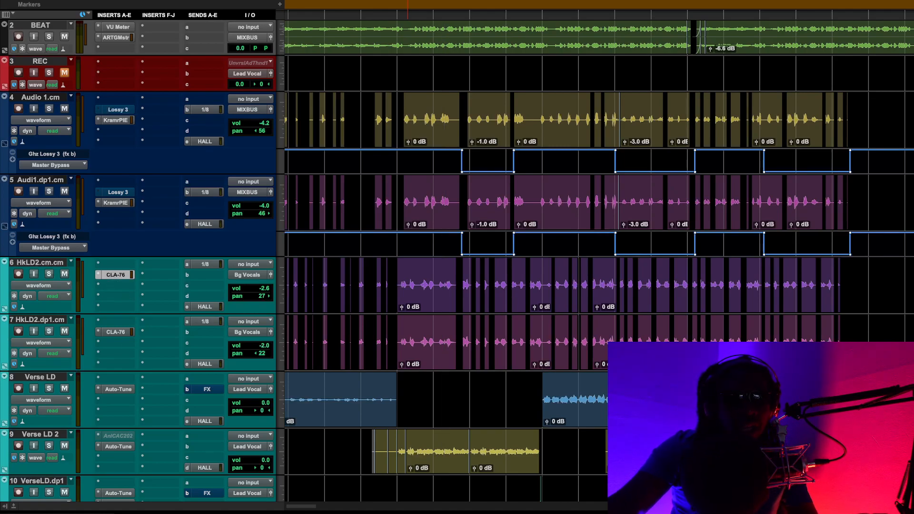
left_click(115, 275)
left_click_drag(367, 0, 671, 130)
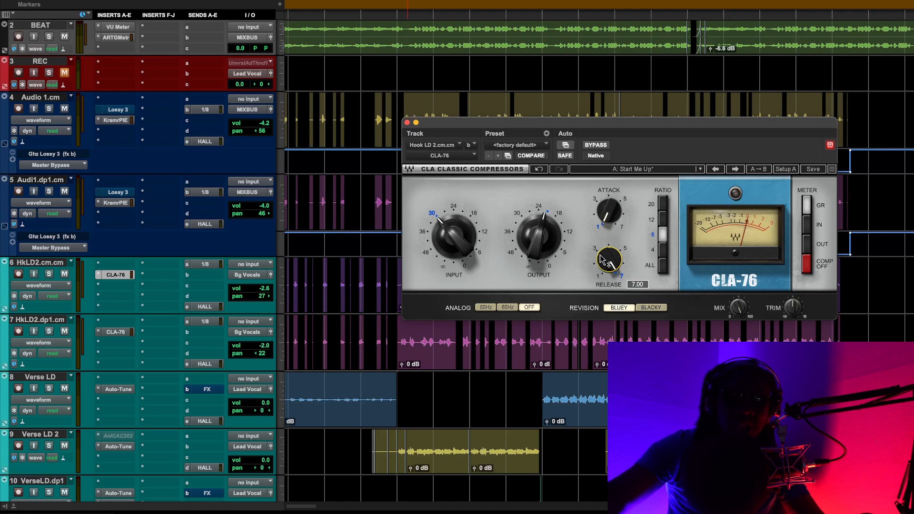
left_click_drag(611, 202, 606, 214)
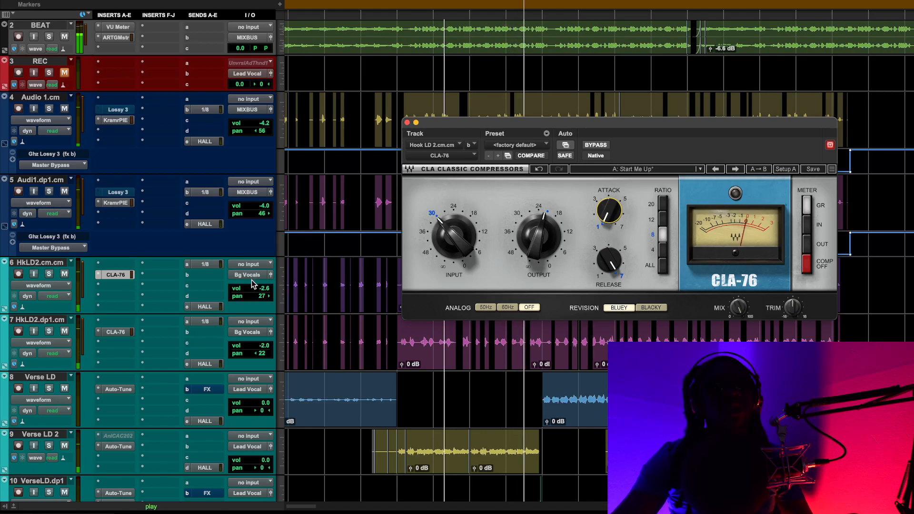
key("space")
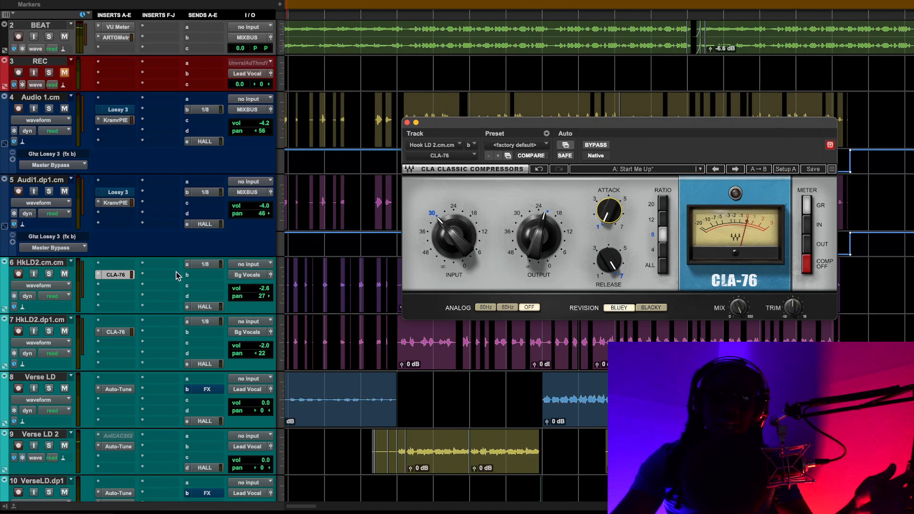
Step: Compare the CLA-76's Blacky and Bluey revisions, finish on Bluey, and close the plug-in
left_click(651, 306)
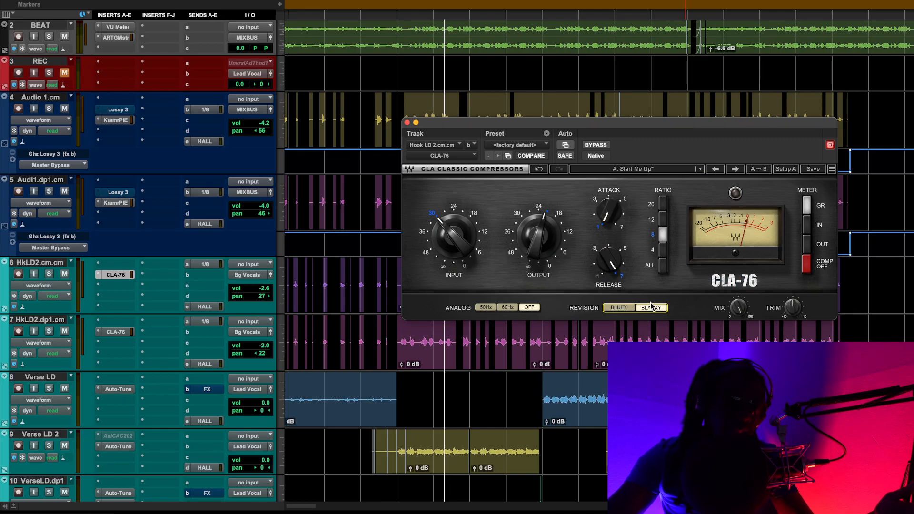
left_click(613, 308)
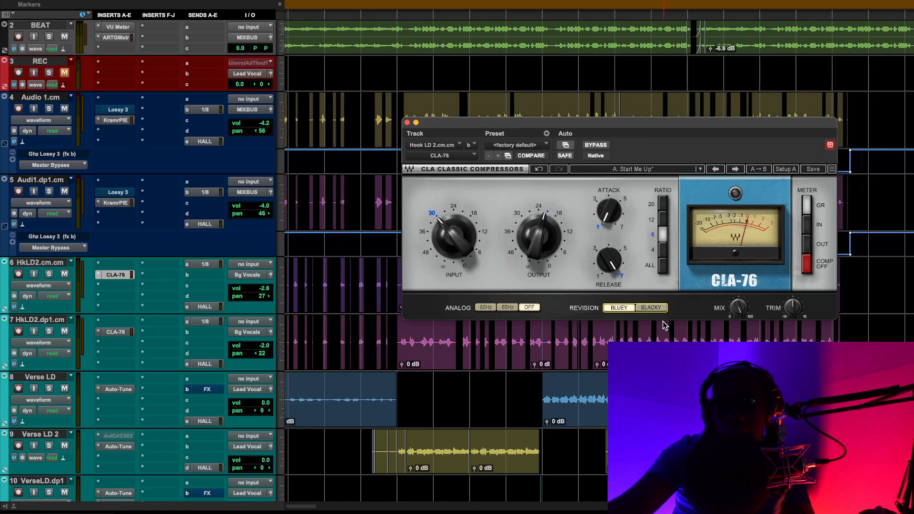
left_click(652, 308)
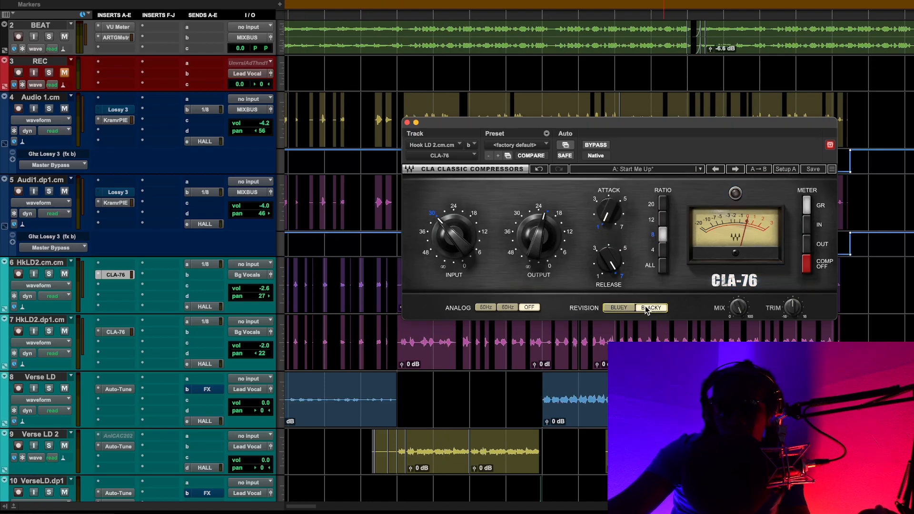
left_click(618, 308)
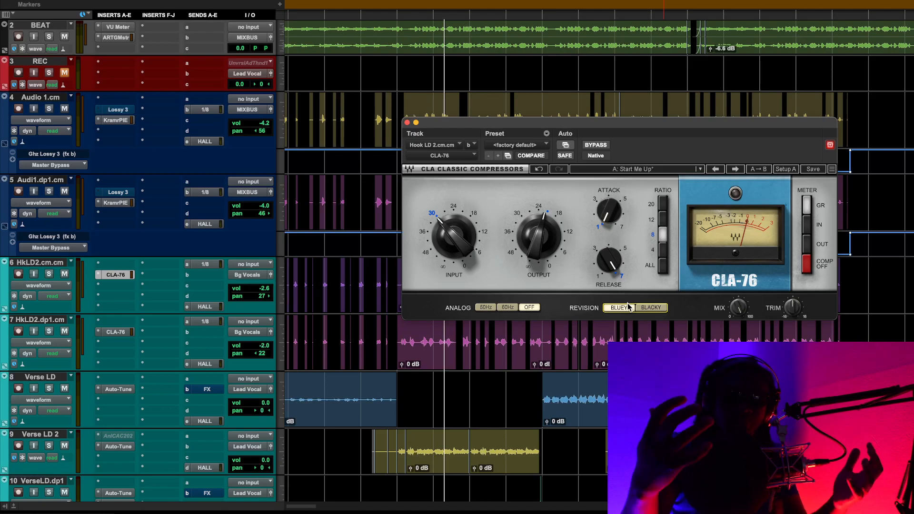
left_click(407, 122)
Step: Open the Kramer PIE compressor on the Audio 1 track and place its window clear of the clips
left_click(115, 120)
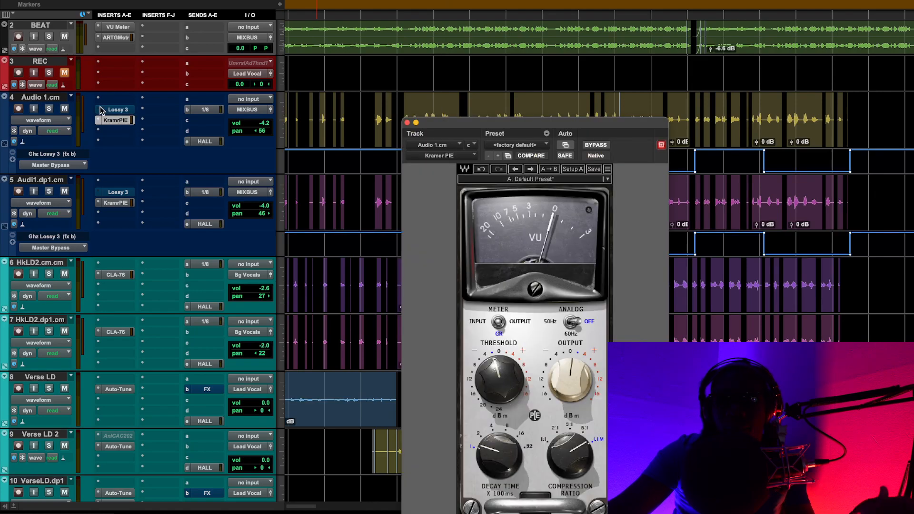
left_click_drag(478, 127, 360, 64)
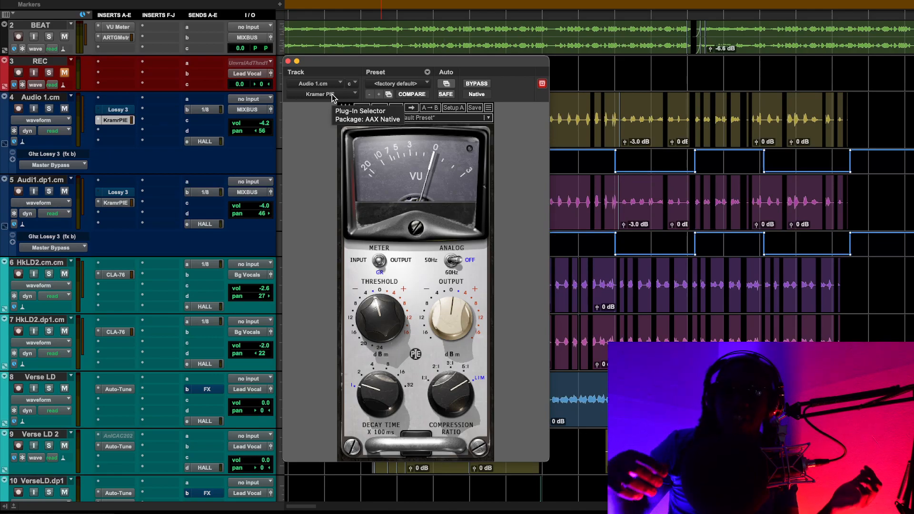
left_click_drag(339, 64, 205, 52)
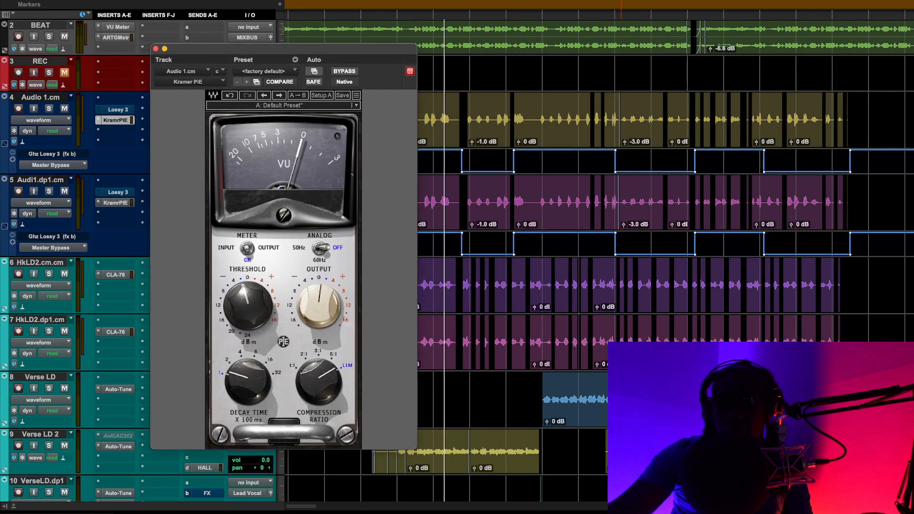
Step: Play from the -3.0 dB clip and compare Kramer PIE bypassed and active on both Audio 1 tracks, leaving it active
left_click(623, 3)
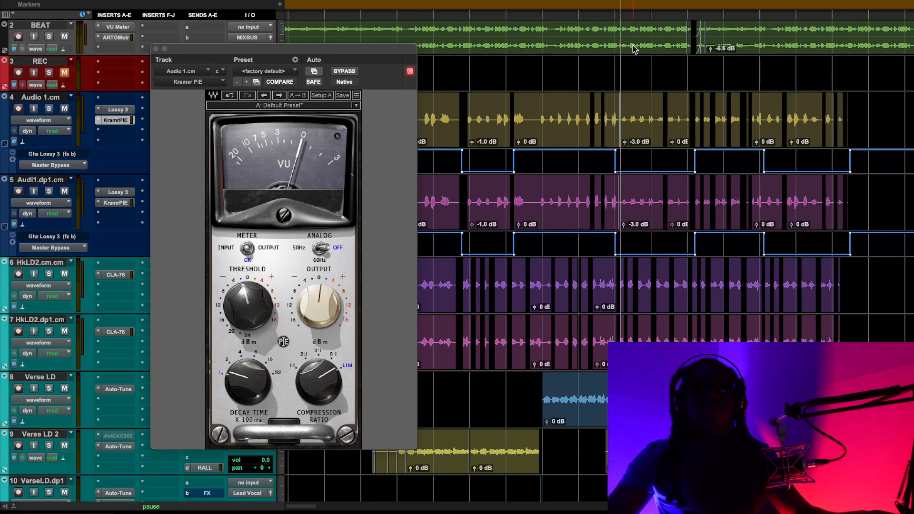
key("space")
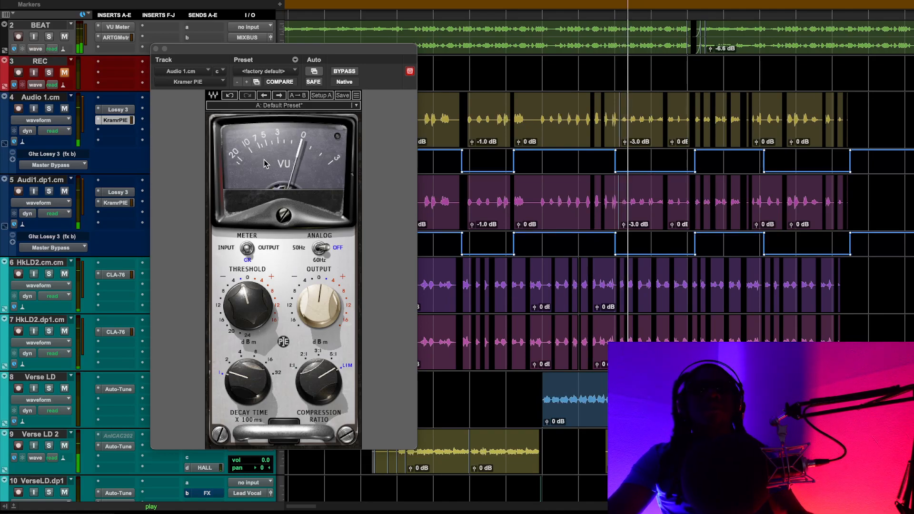
left_click(125, 124, "super")
left_click(128, 208, "super")
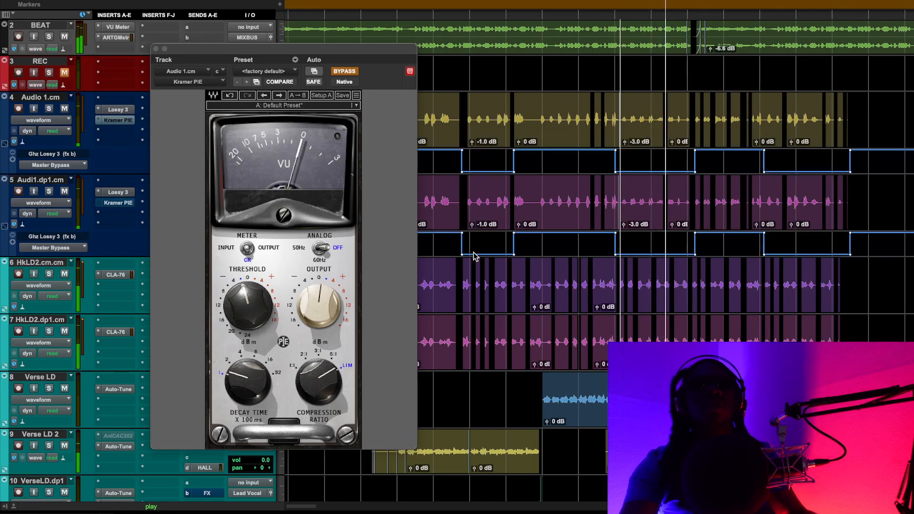
key("space")
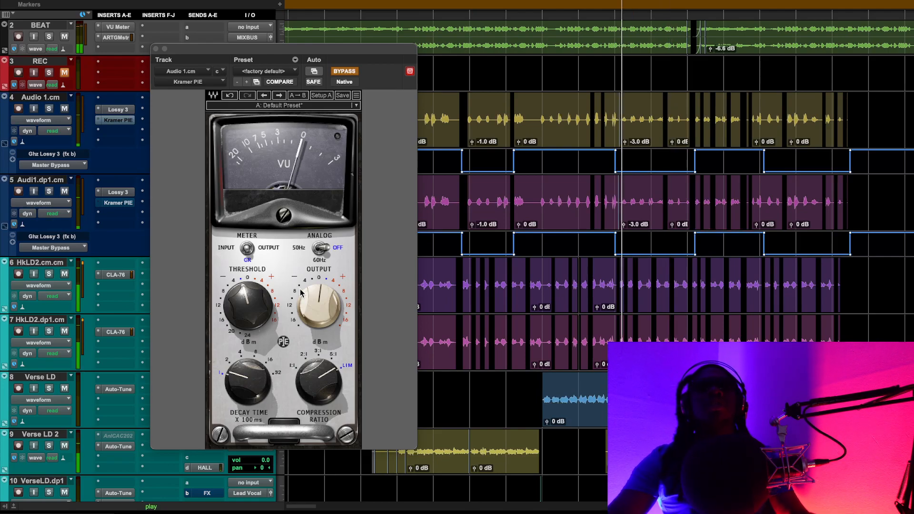
left_click(118, 119, "super")
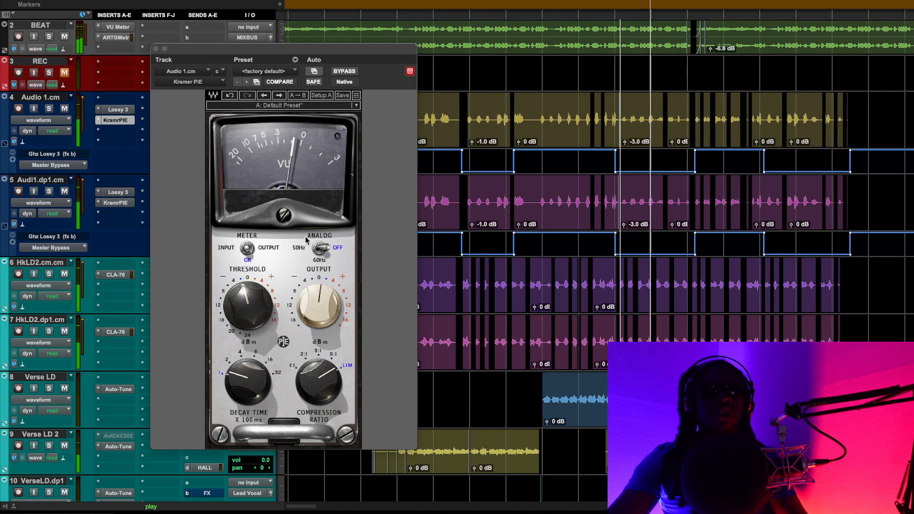
left_click(314, 329)
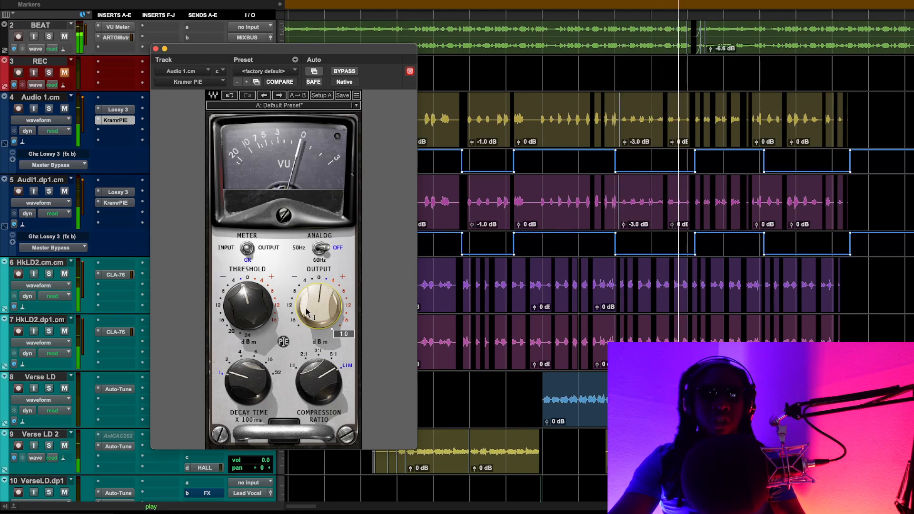
key("space")
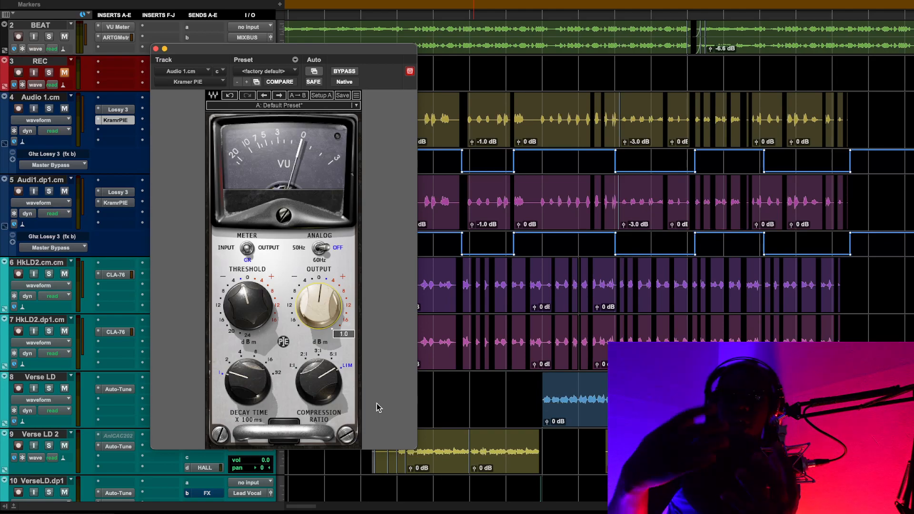
Step: Reopen Kramer PIE on the Audio 1 track, examine its compression ratio control, and close it
left_click(116, 110)
left_click(115, 112)
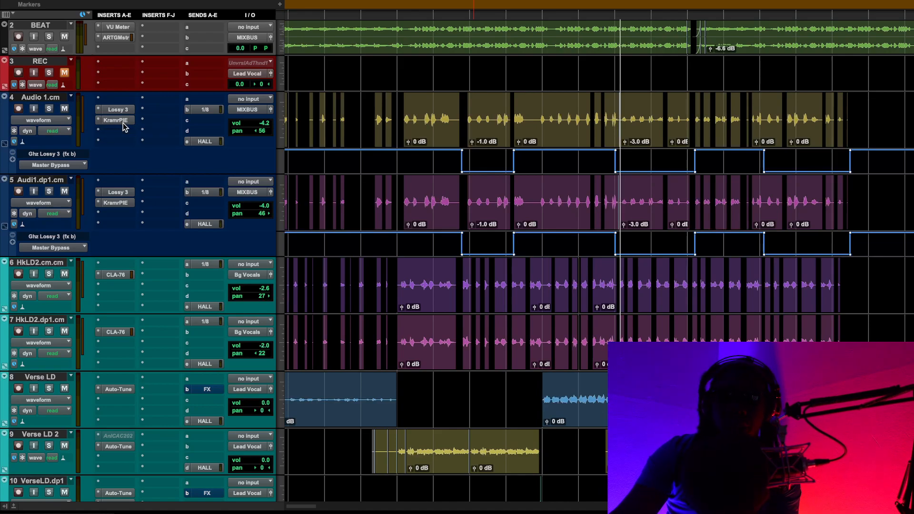
left_click(122, 122)
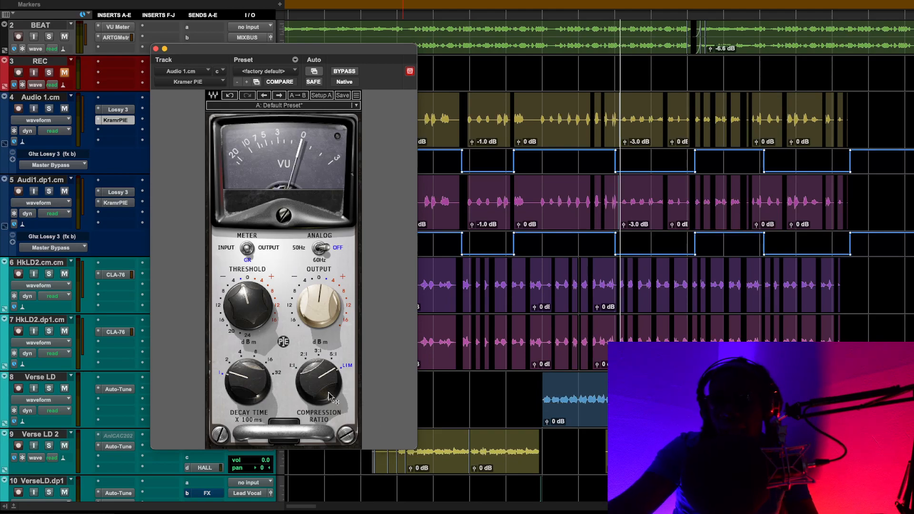
mouse_move(329, 396)
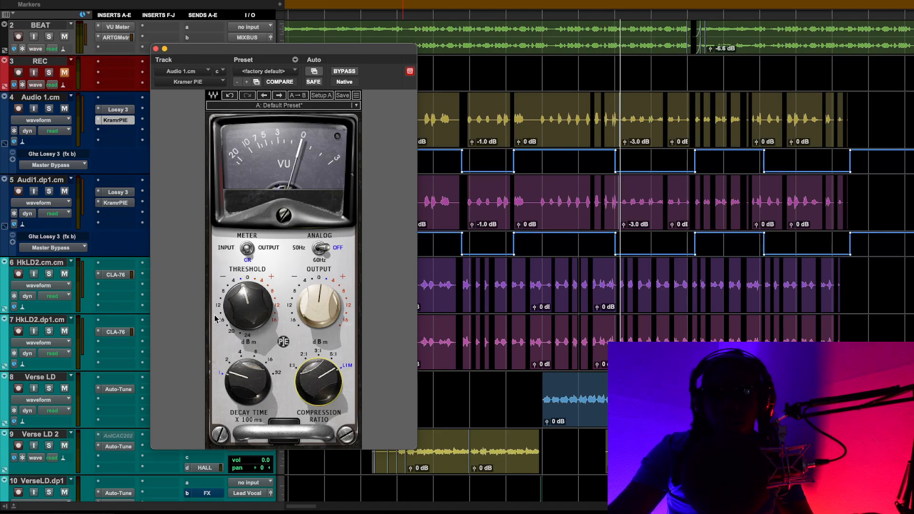
left_click(156, 49)
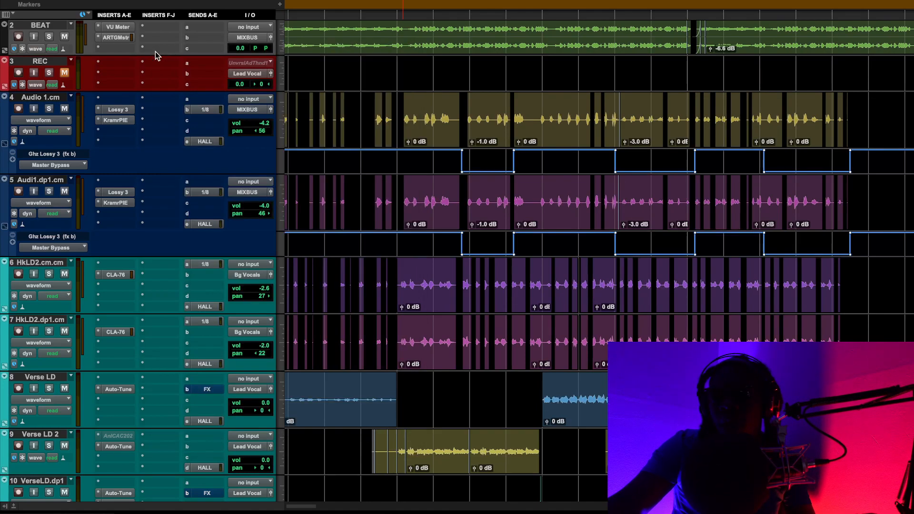
Step: Open the VComp compressor on the Hook LD track and set the playback position just before the track's +0.9 dB clip
scroll(237, 197, "down", 6)
right_click(232, 203)
left_click(127, 276)
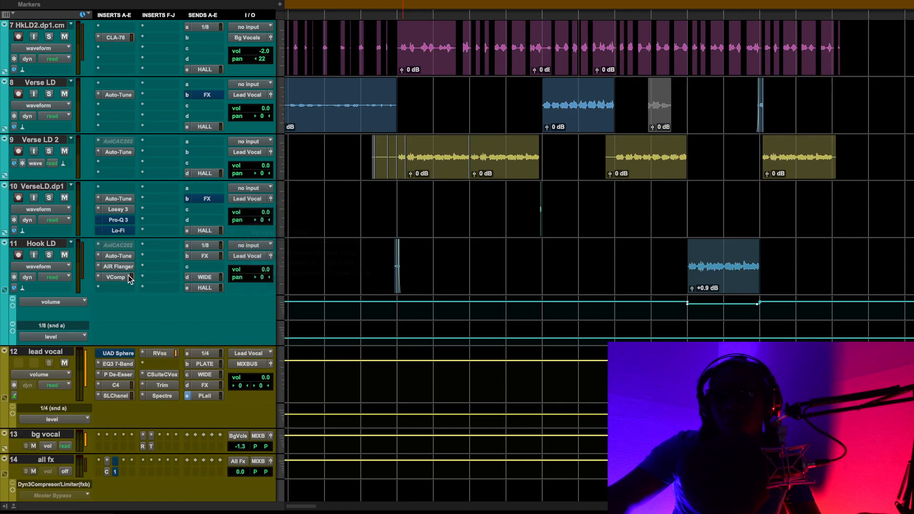
left_click(127, 276)
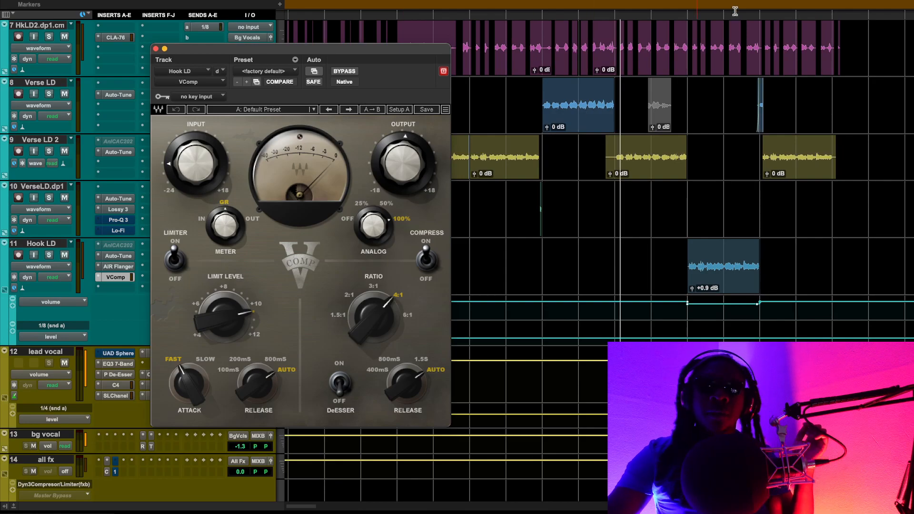
left_click(670, 29)
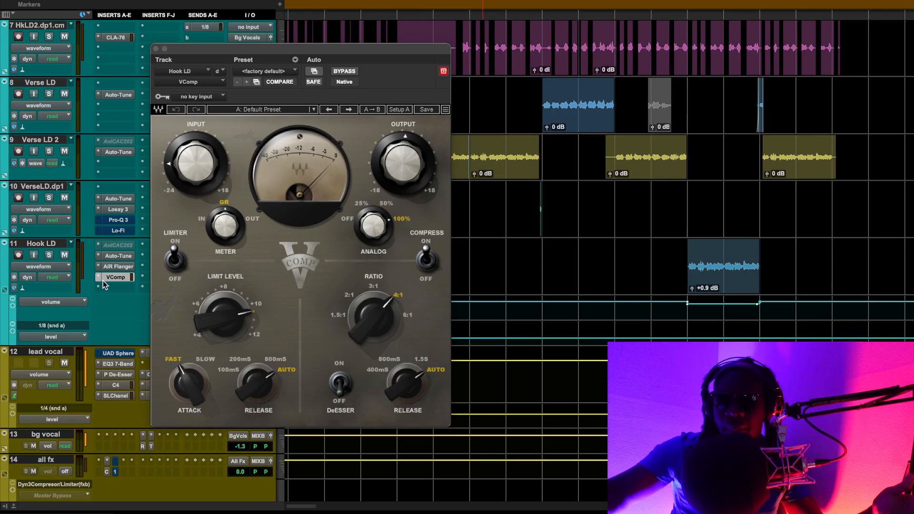
Step: Review the CLA-76 on track 7 and the Kramer PIE on the Audio 1 track, closing each one
scroll(118, 279, "up", 5)
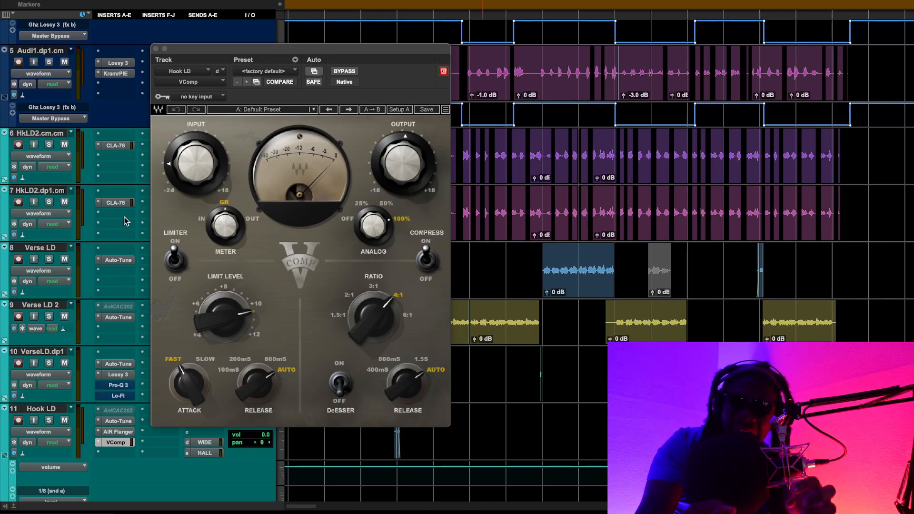
scroll(118, 221, "down", 4)
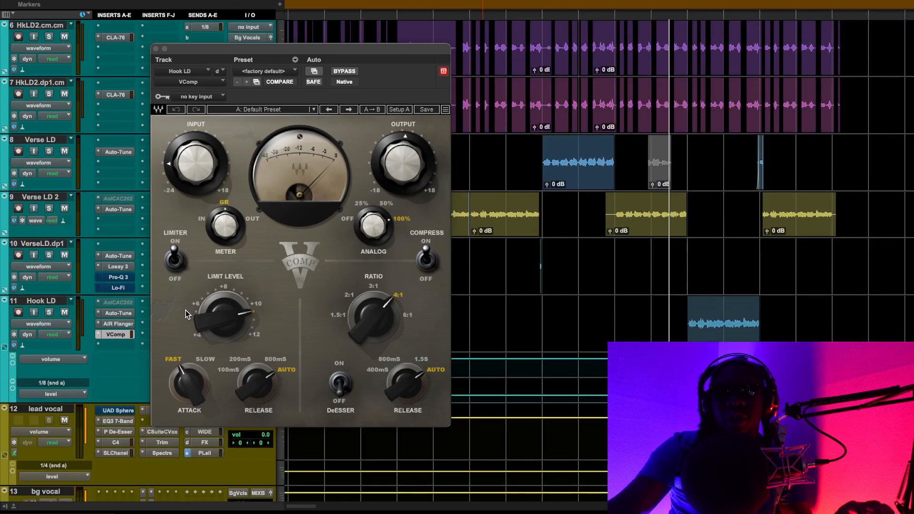
left_click(126, 97)
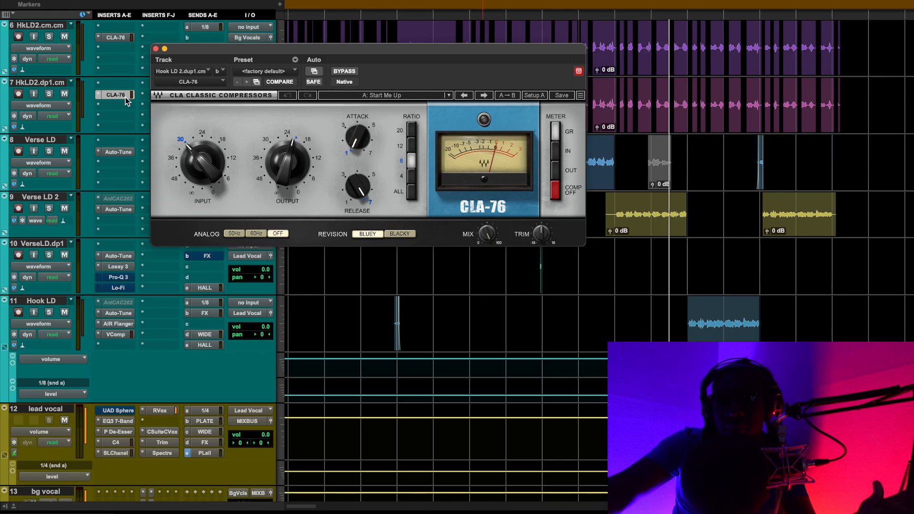
left_click(126, 96)
scroll(140, 104, "up", 10)
left_click(116, 184)
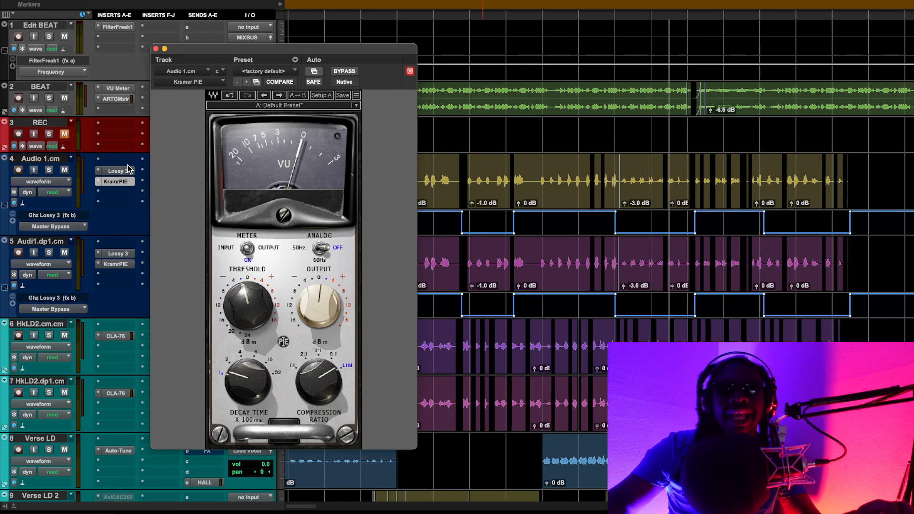
left_click(113, 181)
Step: Reopen VComp on the Hook LD track and play through its +0.9 dB clip to observe the compression
scroll(123, 238, "down", 3)
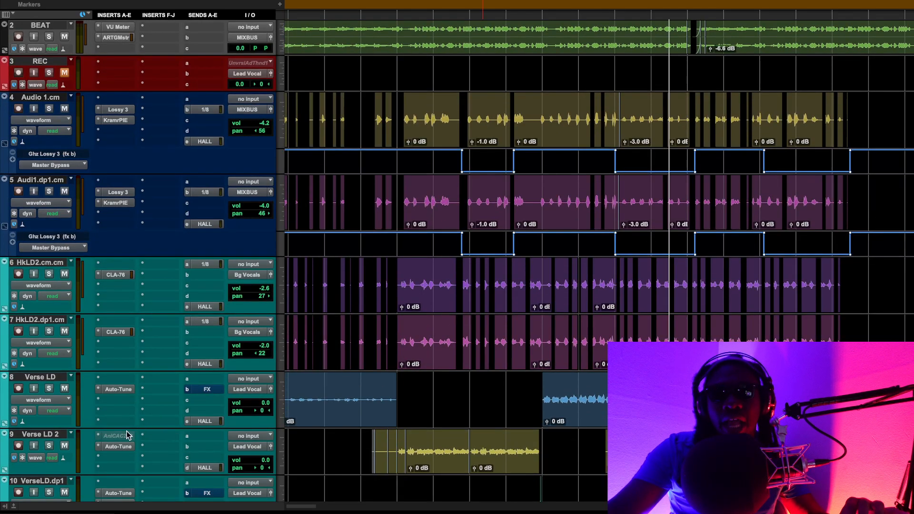
scroll(136, 455, "down", 1)
scroll(133, 457, "down", 5)
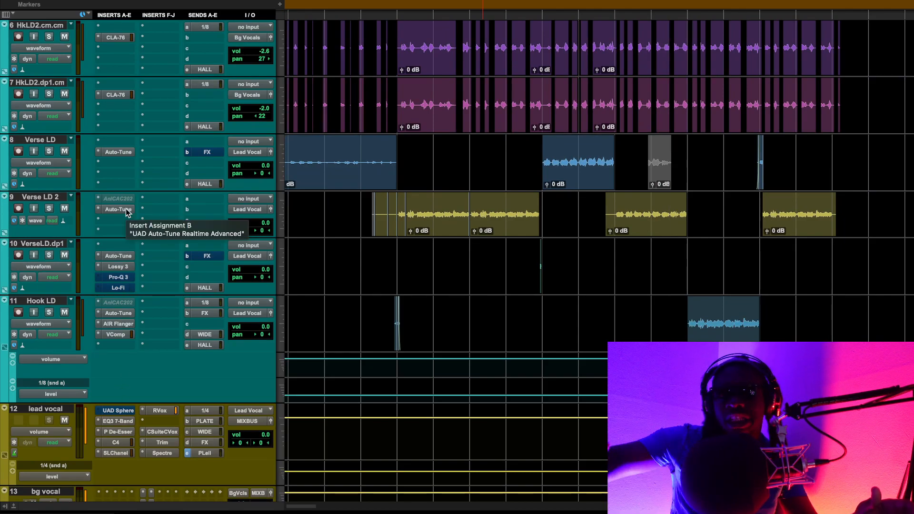
left_click(122, 335)
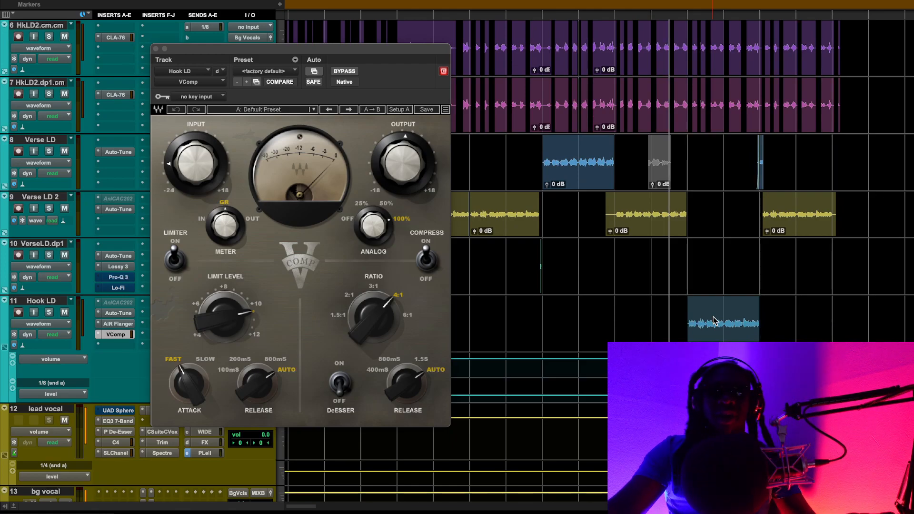
key("space")
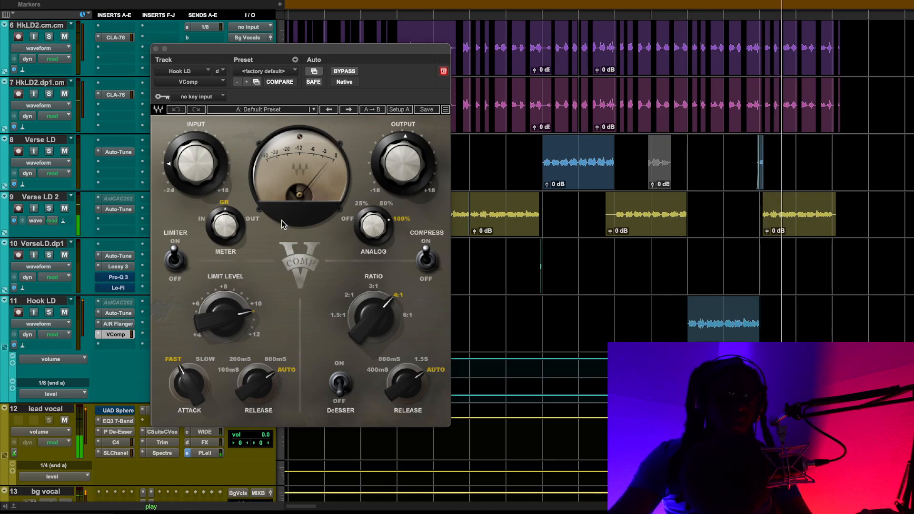
Step: Stop playback on the Hook LD passage, select the lead vocal track, and close the VComp compressor
key("space")
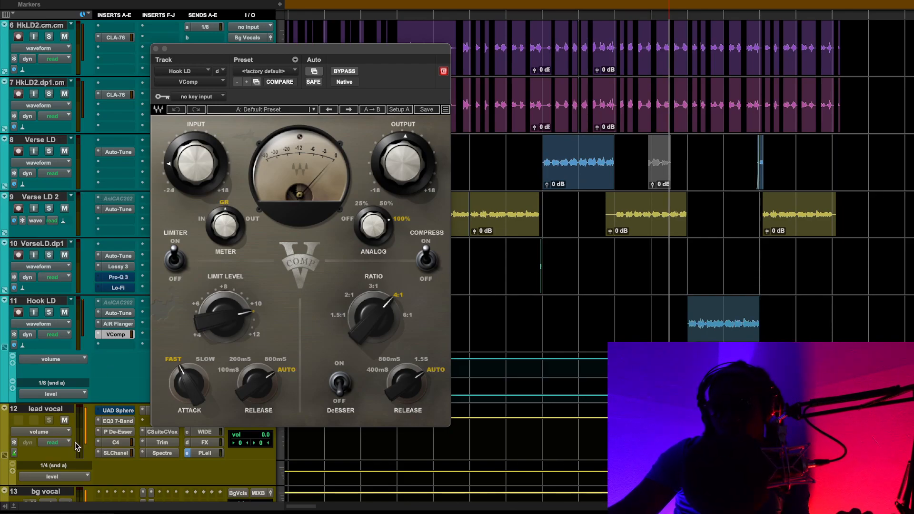
left_click(45, 408)
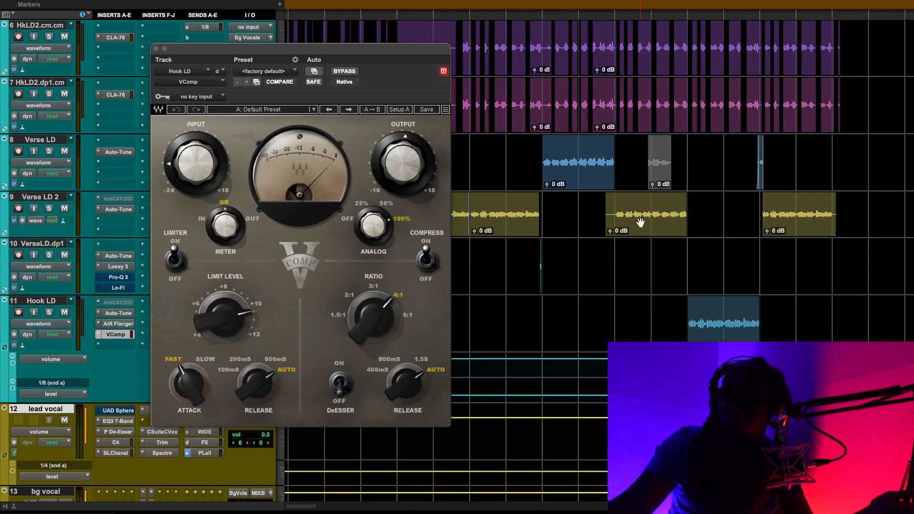
key("space")
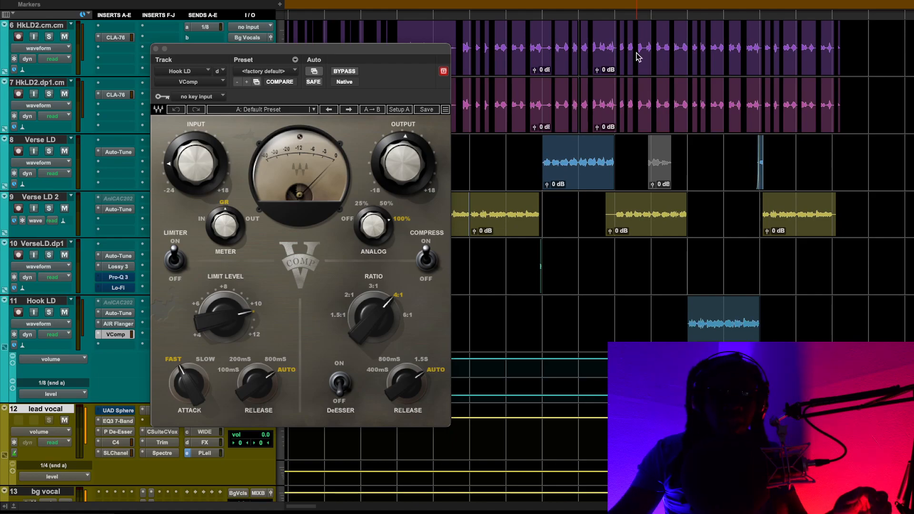
left_click(156, 48)
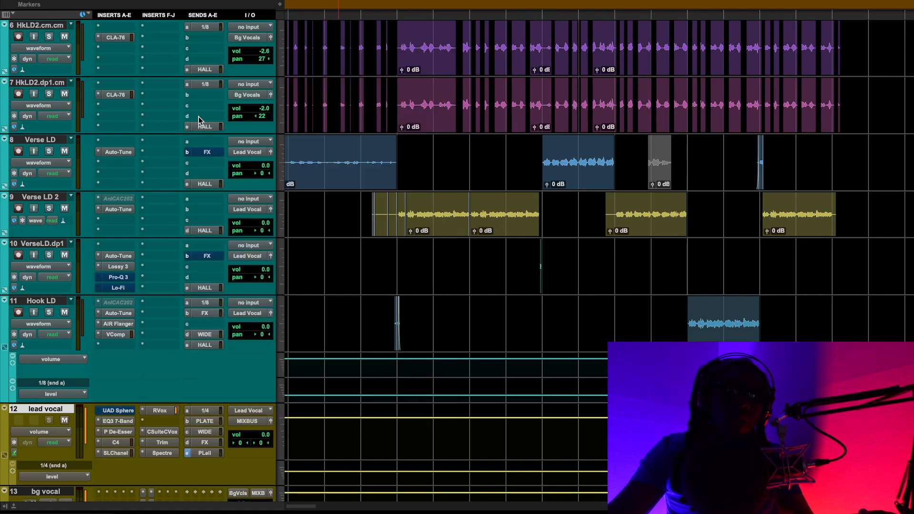
Step: Open the API-2500 compressor on the MIXBUS track and move its window clear of the track's inserts
scroll(242, 220, "down", 15)
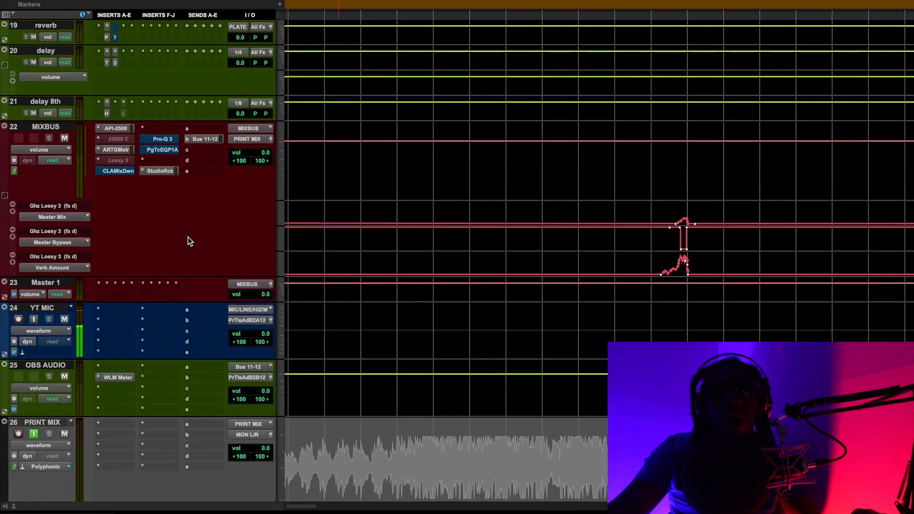
left_click(116, 128)
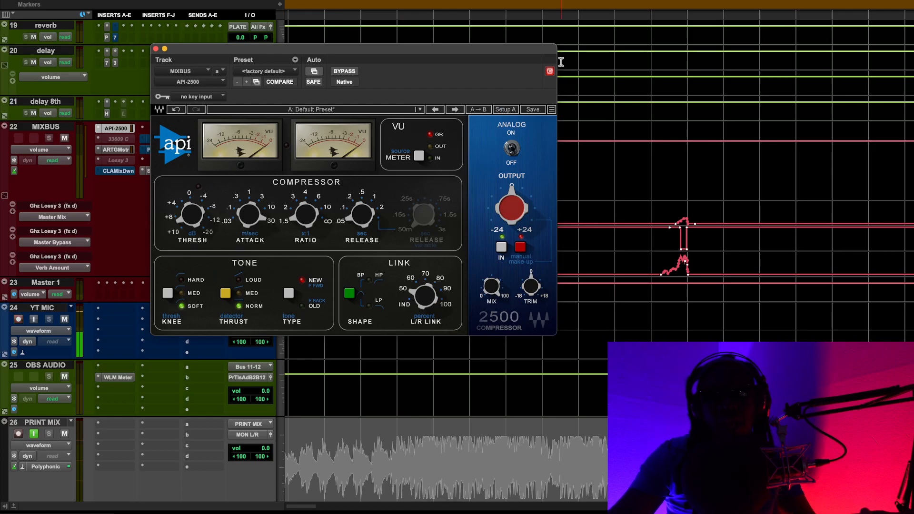
left_click_drag(522, 52, 818, 45)
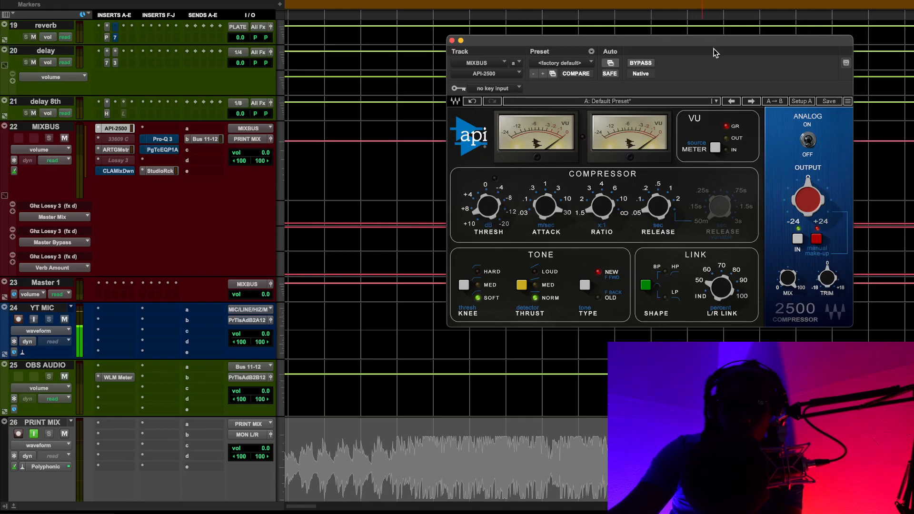
left_click_drag(712, 41, 591, 57)
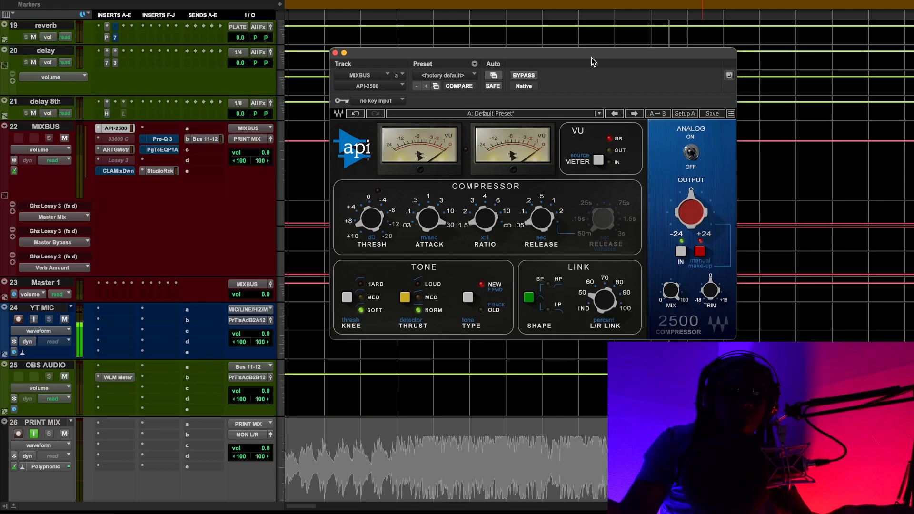
Step: Play the mix and compare it with the MIXBUS API-2500 bypassed and active, leaving it active and stopping playback
key("space")
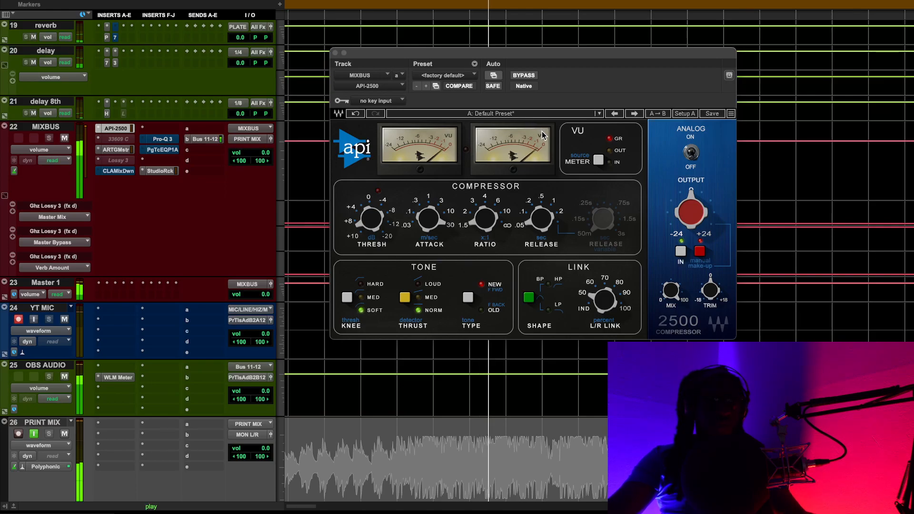
left_click(523, 75)
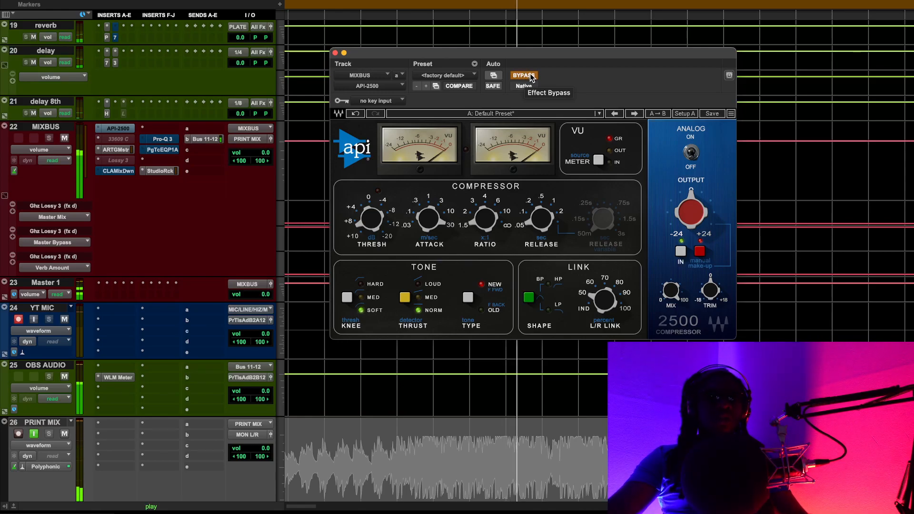
left_click(523, 76)
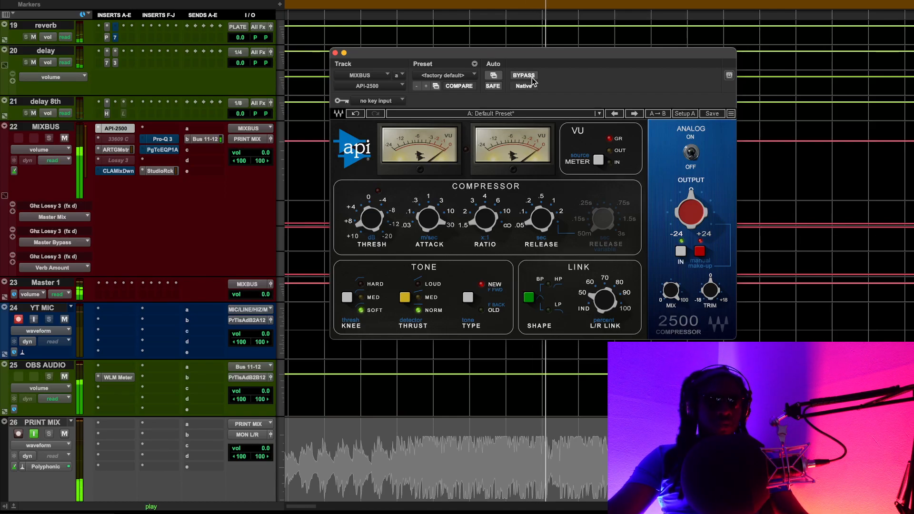
left_click(534, 77)
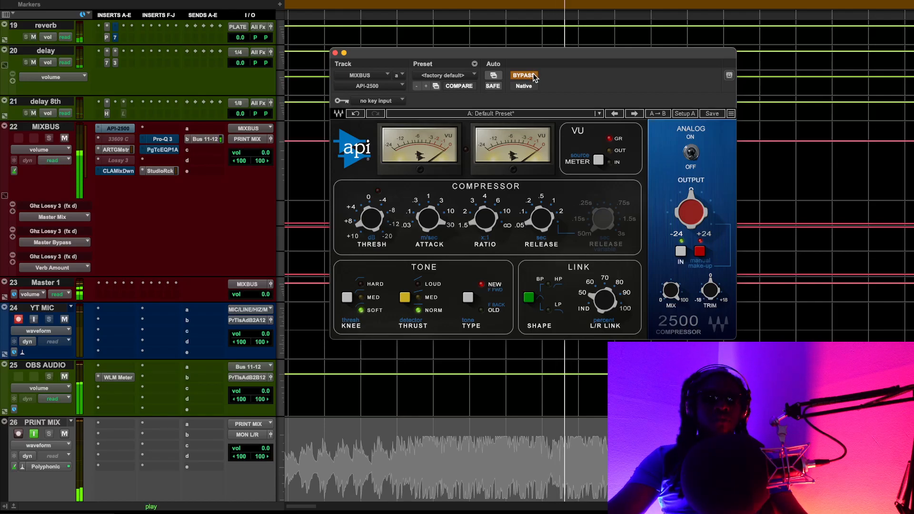
left_click(533, 77)
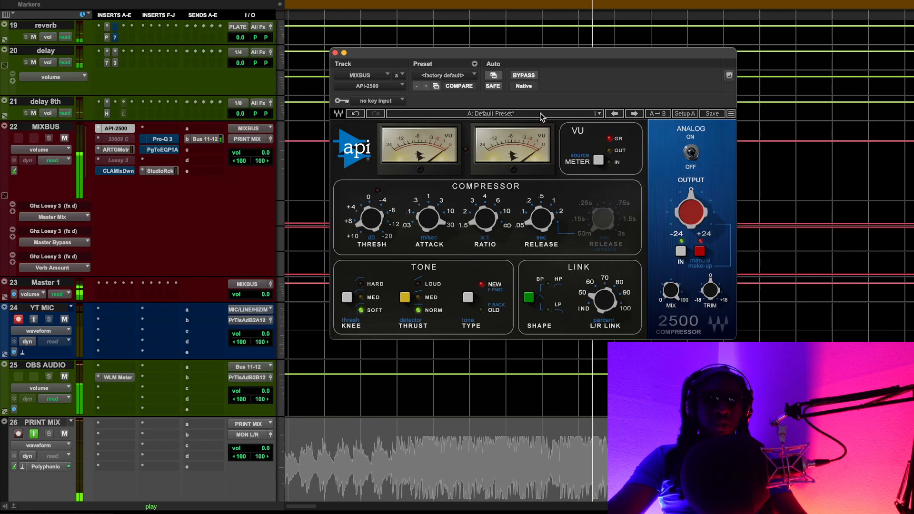
key("space")
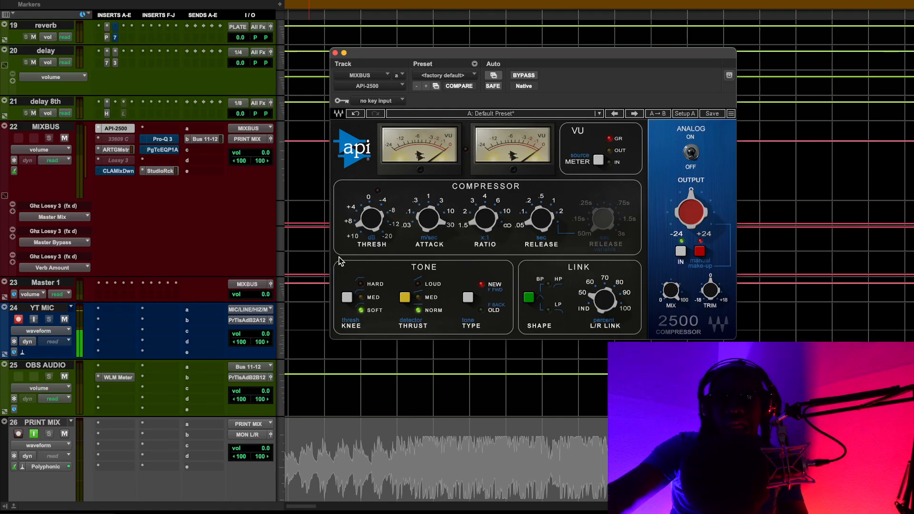
Step: Review the VComp compressor on the Hook LD track once more and close it
scroll(185, 247, "up", 5)
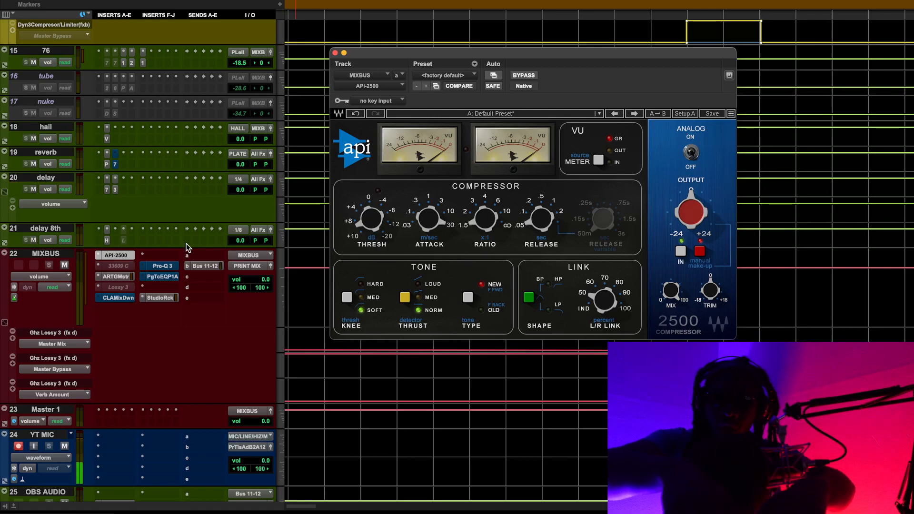
scroll(186, 247, "up", 5)
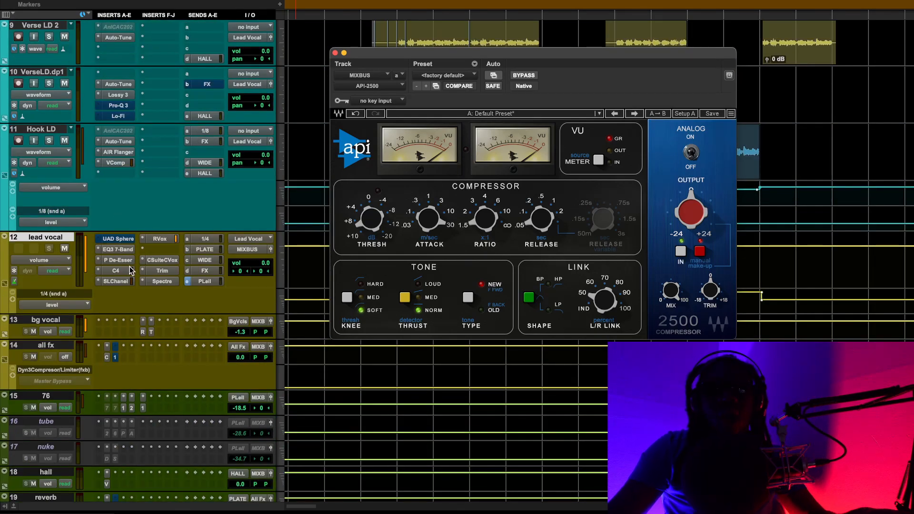
left_click(119, 163)
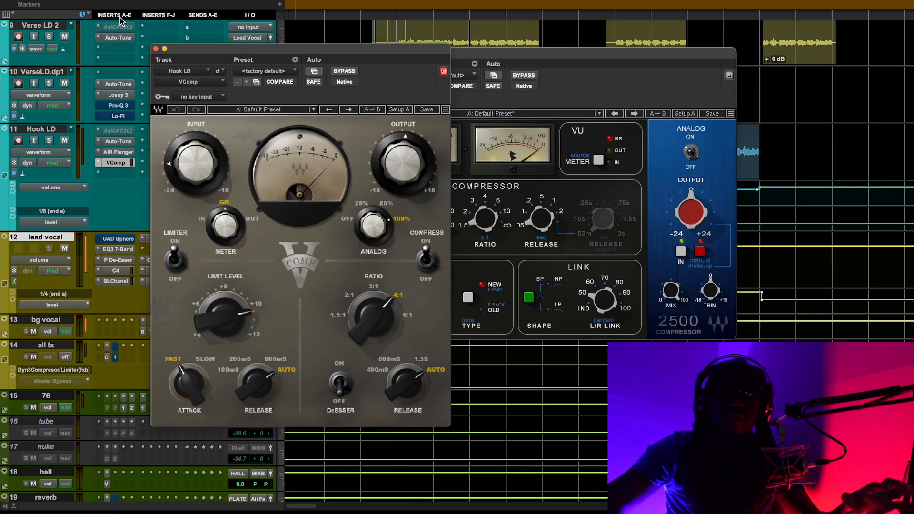
left_click(156, 49)
Step: Review the CLA-76 on track 7, followed by the Kramer PIE on track 5
scroll(138, 238, "up", 7)
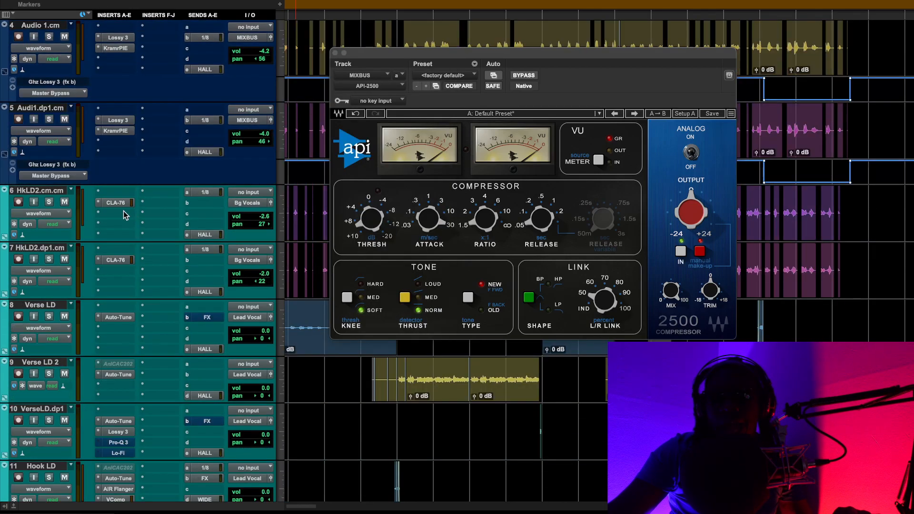
left_click(129, 262)
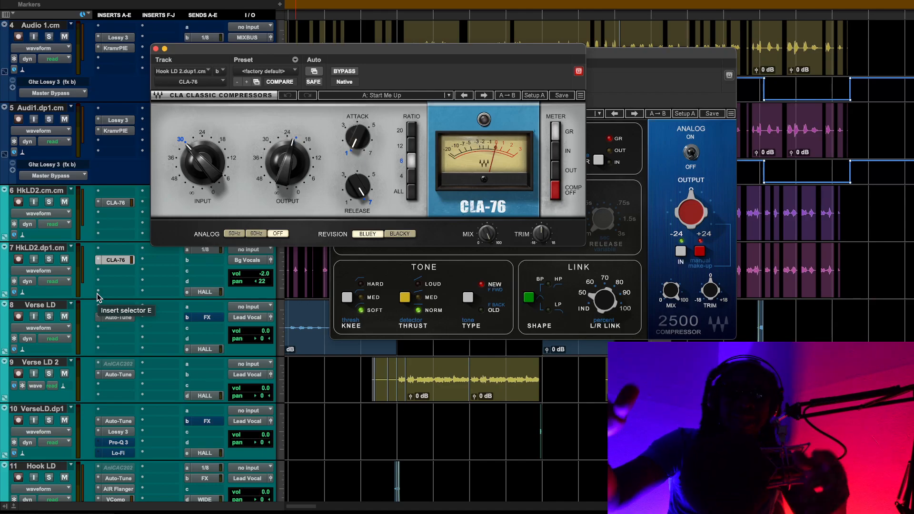
left_click(125, 132)
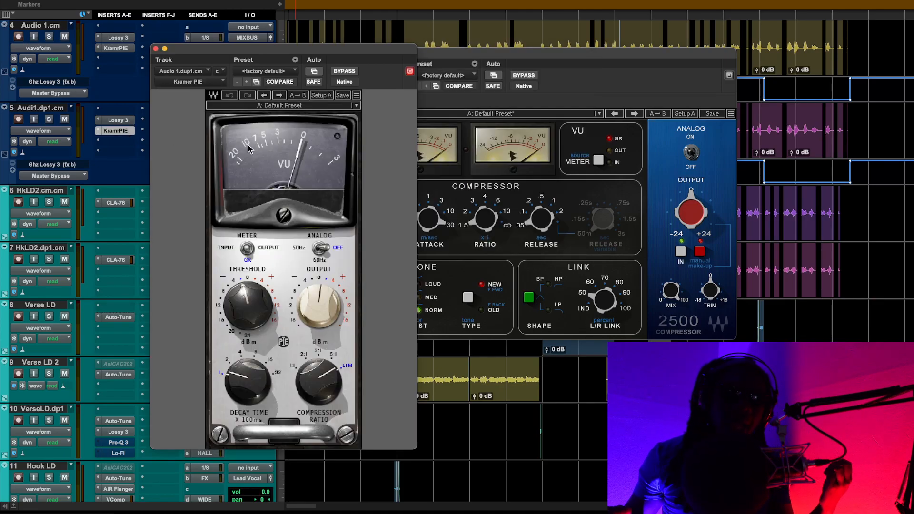